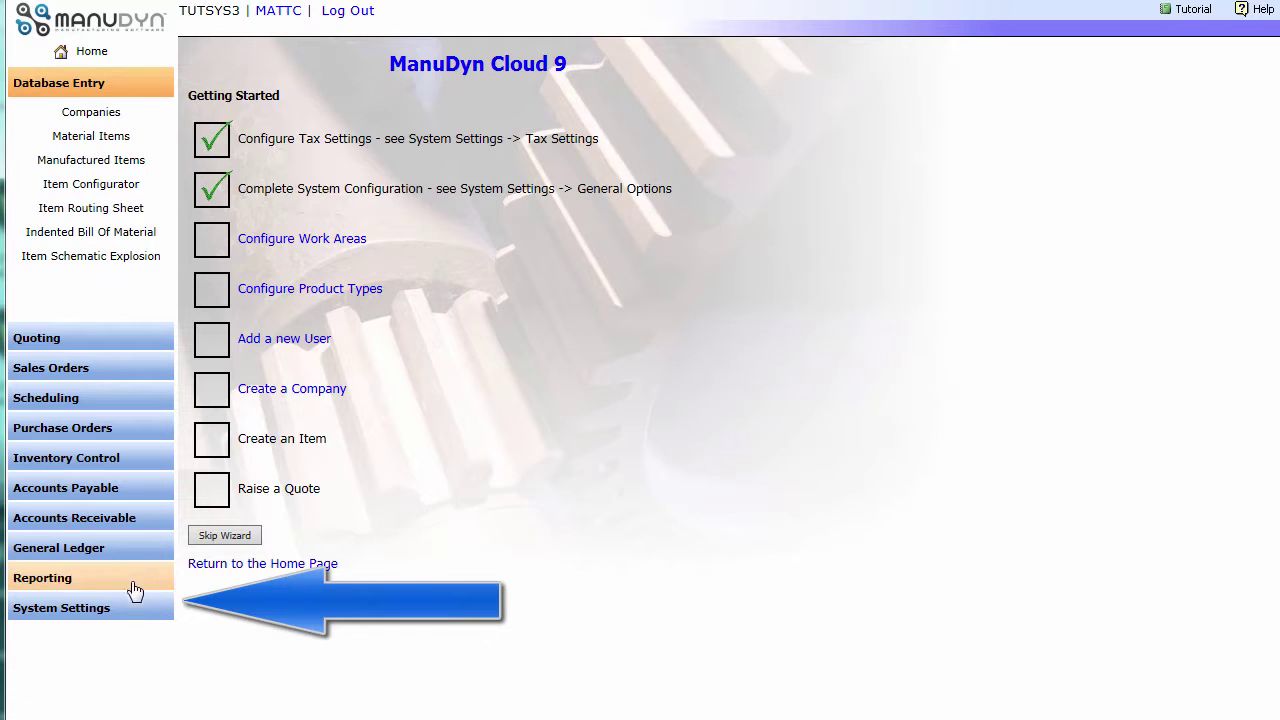
Step: Open the Work Areas settings and create a work area named MACHINING
click(118, 609)
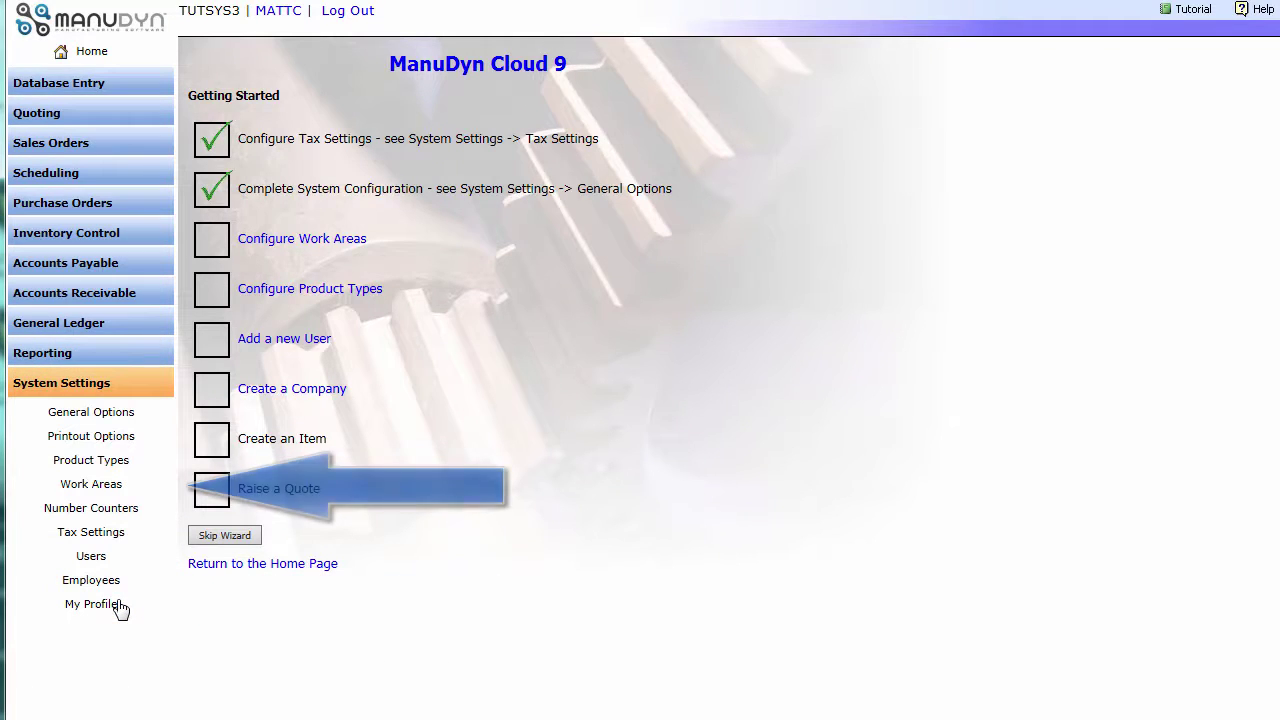
click(125, 492)
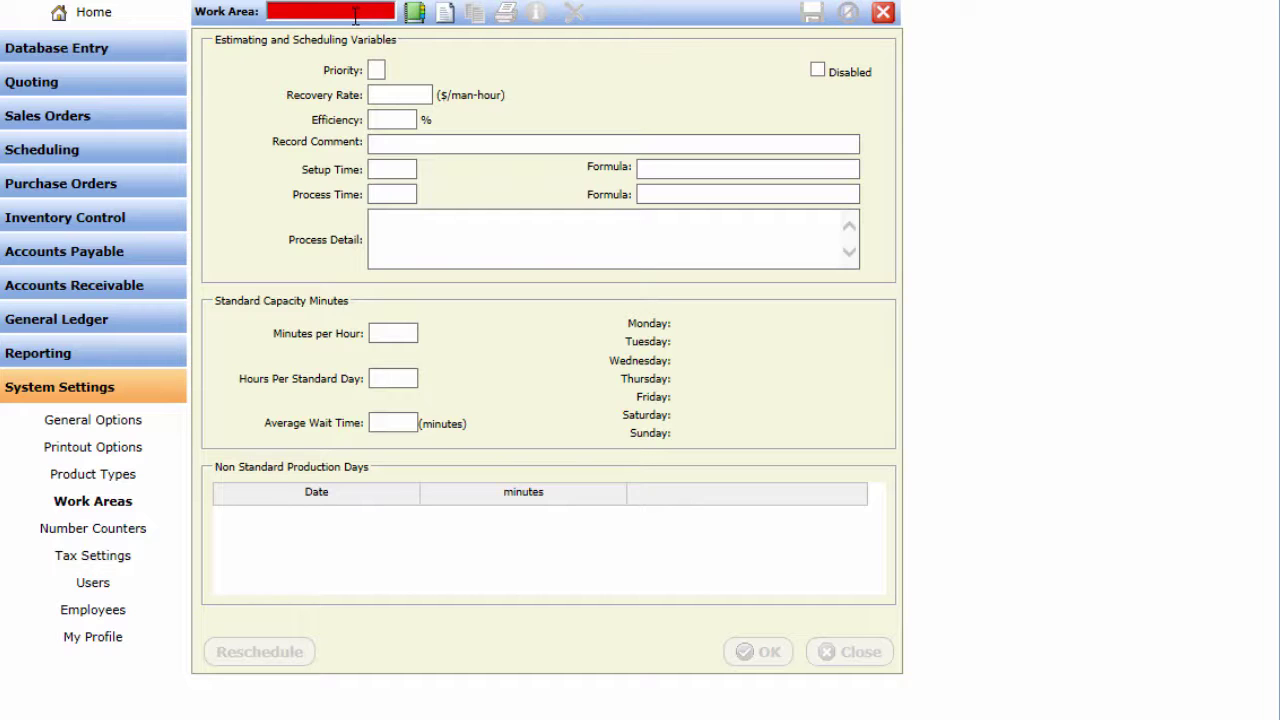
text(MACHINING)
key(Tab)
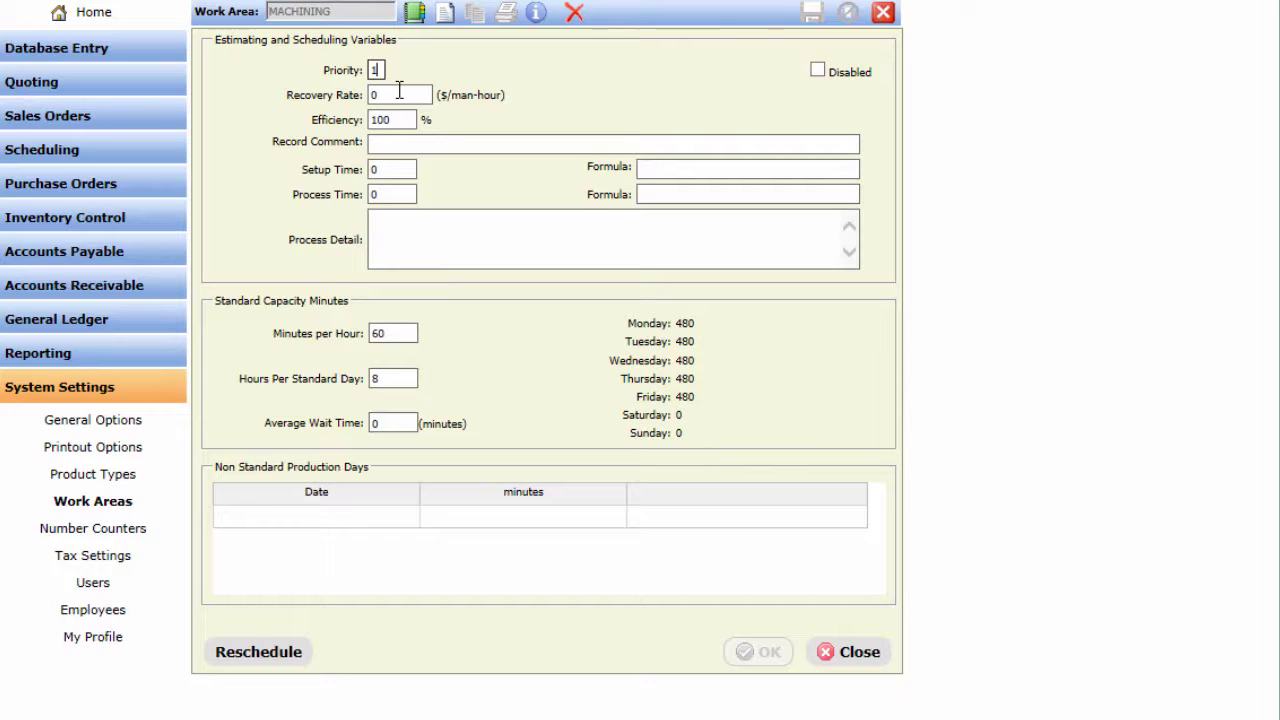
Step: Set the MACHINING work area's recovery rate to 50 $/man-hour and its setup time to 30
key(Tab)
text(50)
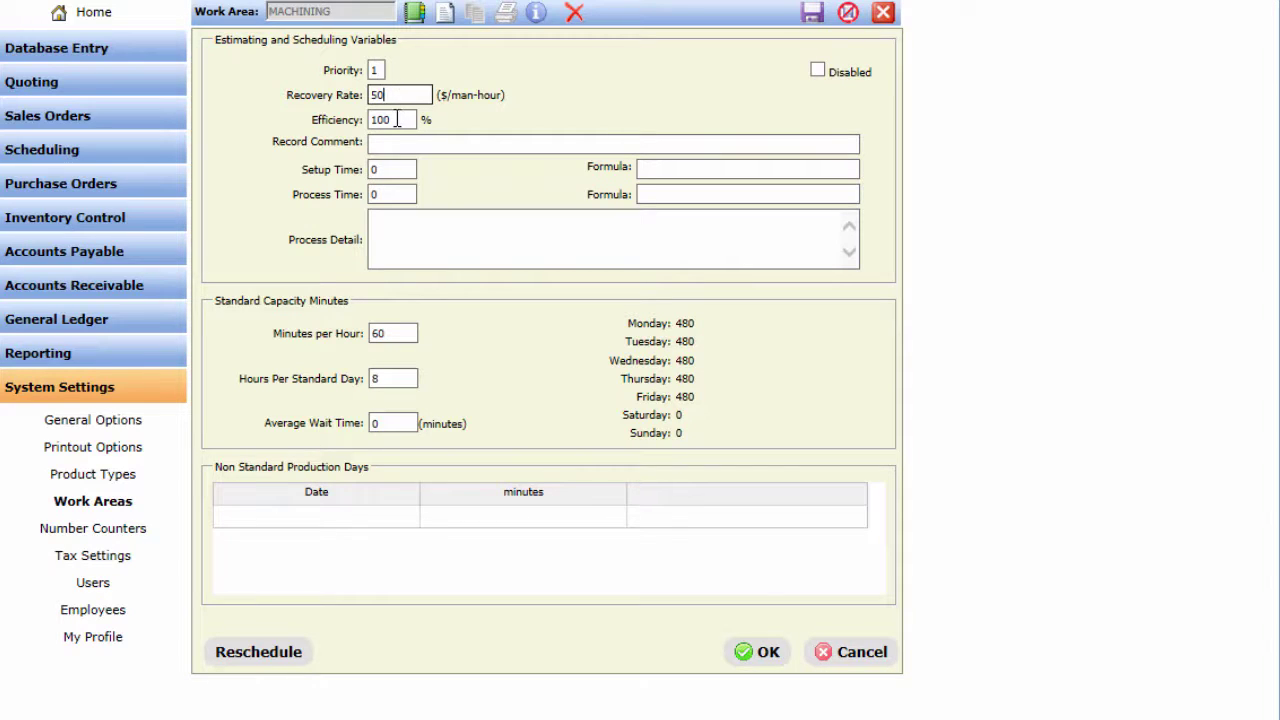
click(396, 121)
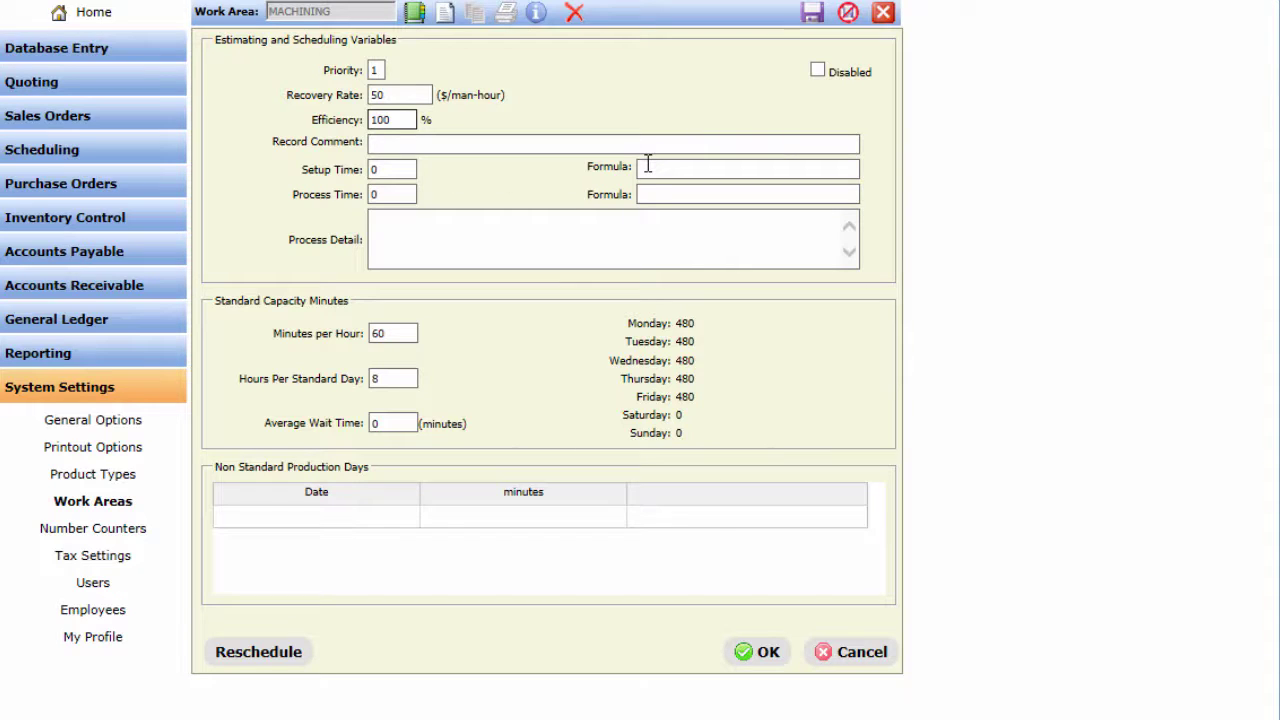
click(383, 170)
text(30)
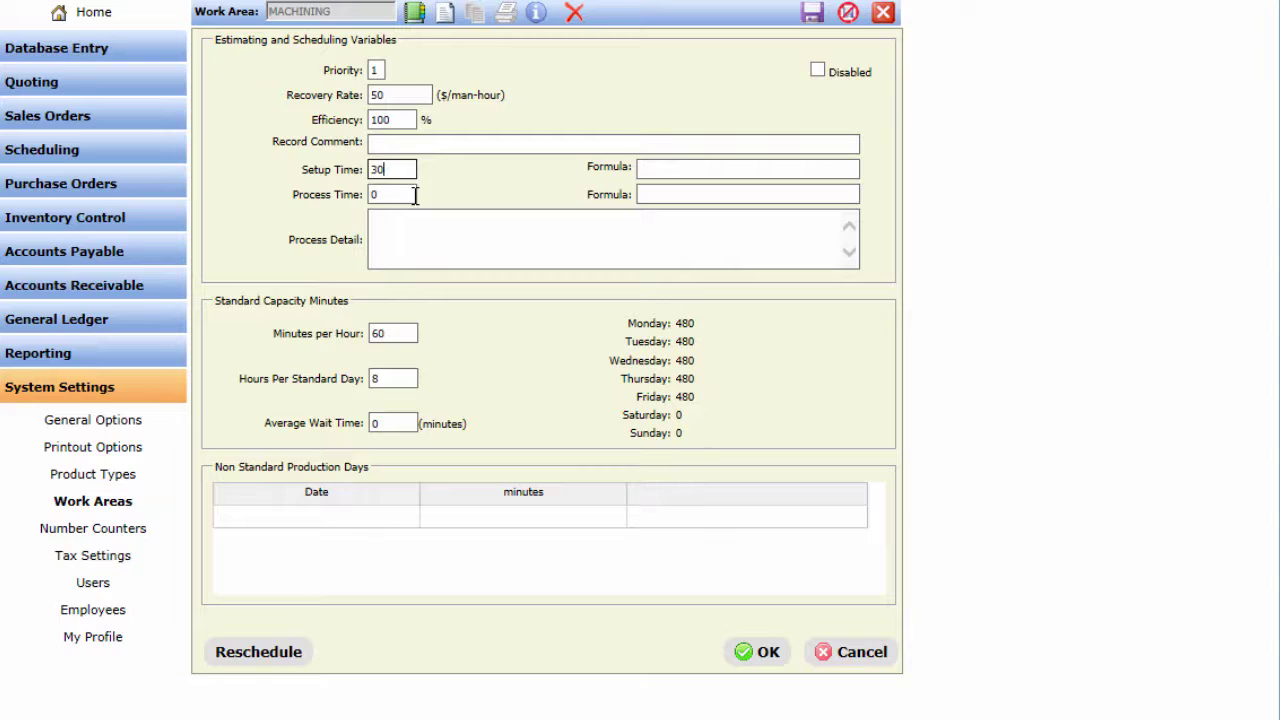
click(753, 191)
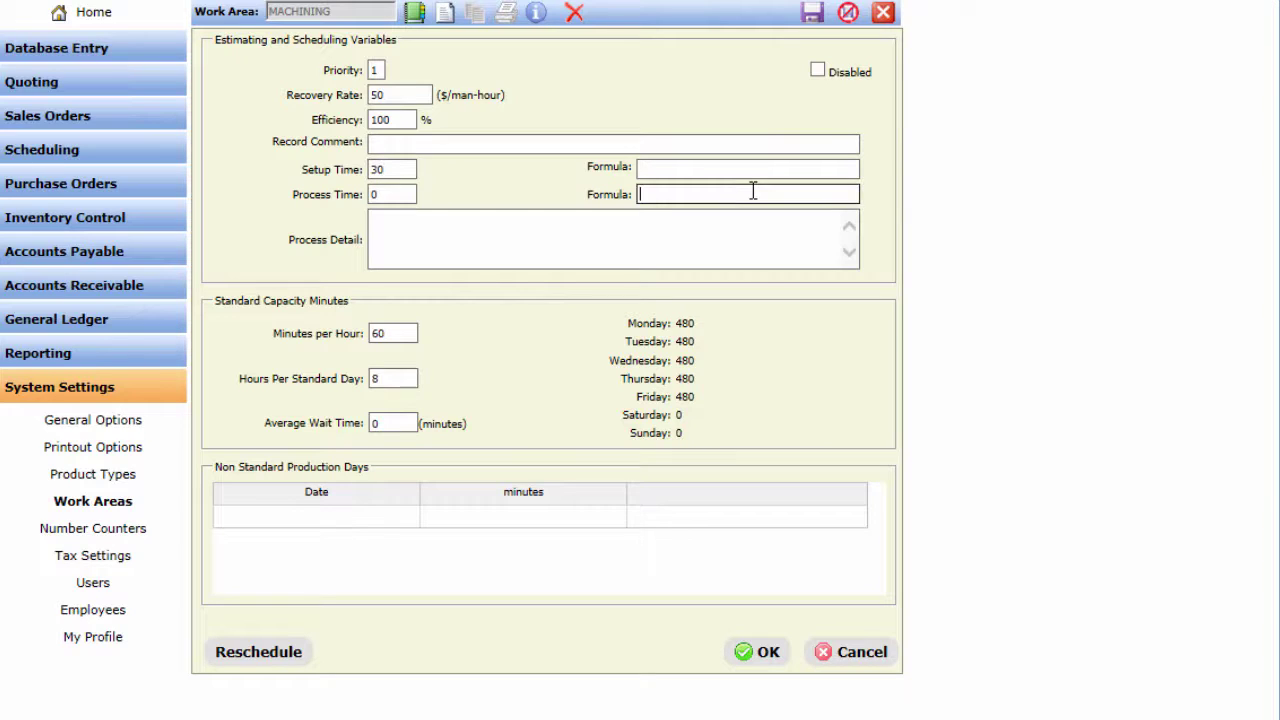
text(@Number)
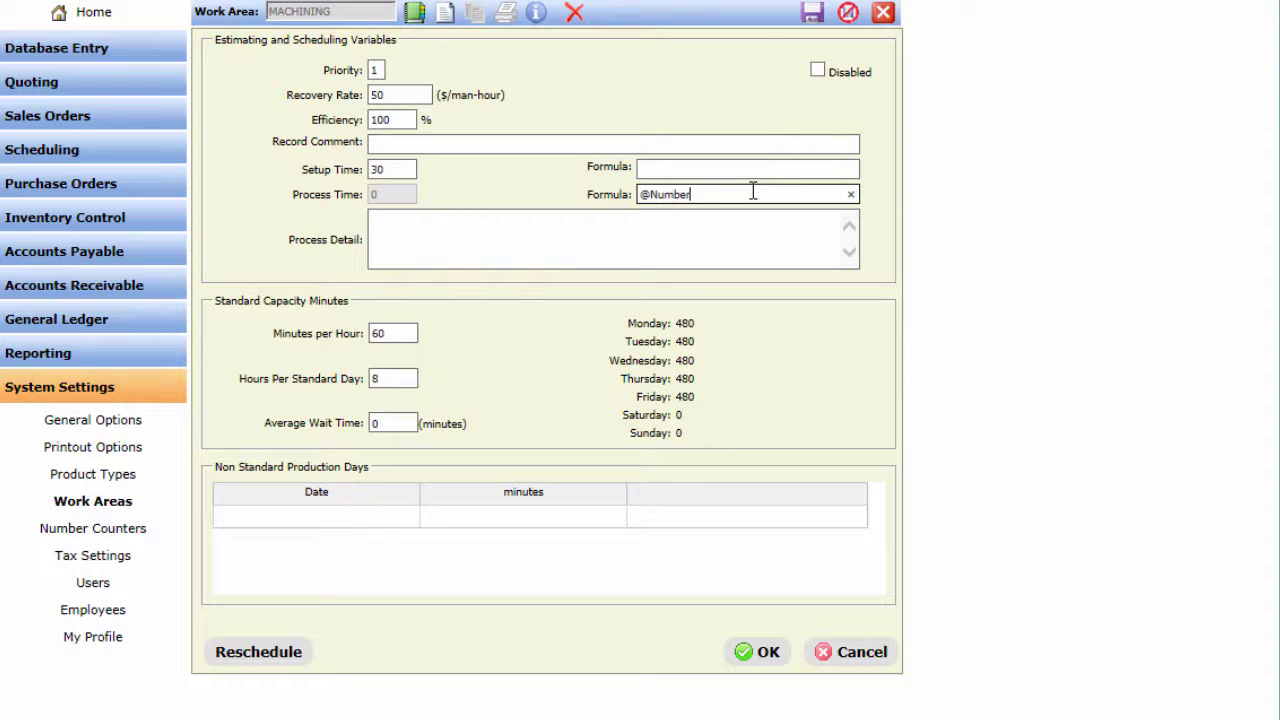
text(OfPasses * 0.25)
Step: Enter "LOAD PROGRAM CODE, FEED BAR INTO MACHINE LOADER" as the process detail
click(697, 223)
text(LOAD P)
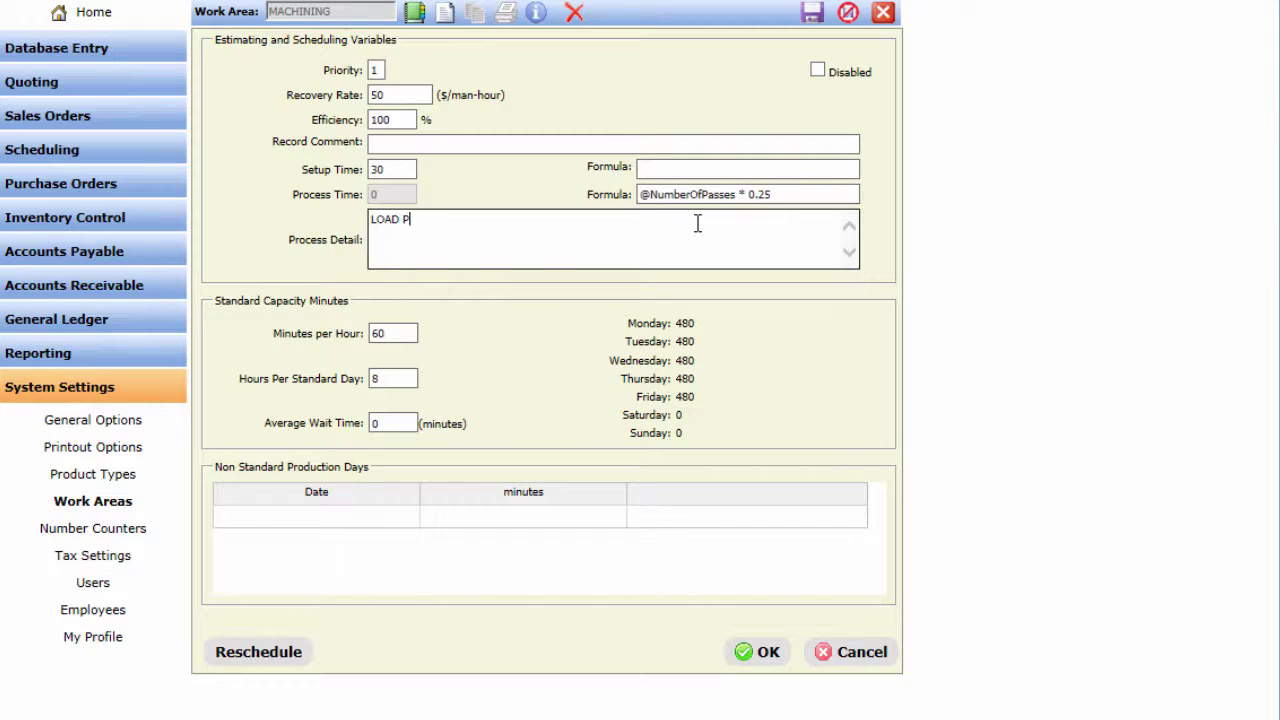
key(BackSpace)
text(PROGRAM CODE, FEED BAR INTO MACHINE LOADER)
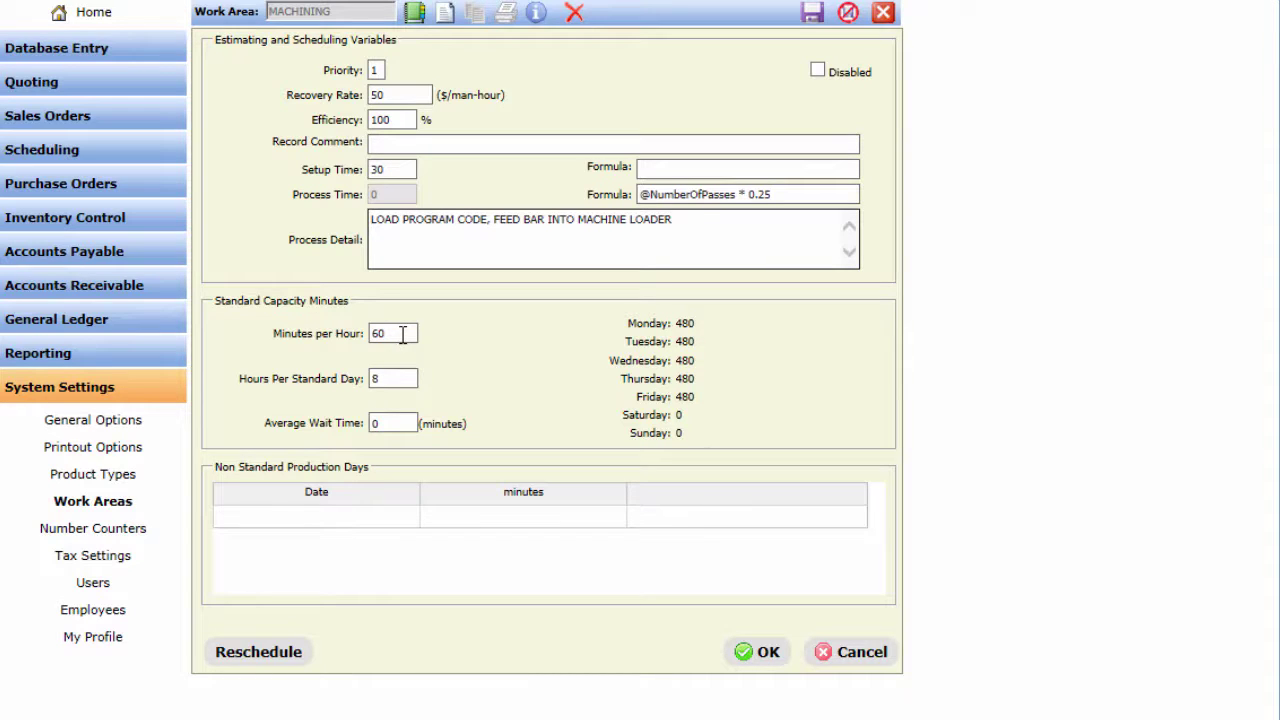
Step: Set the work area's average wait time to 480 minutes
click(390, 421)
drag(390, 421, 342, 428)
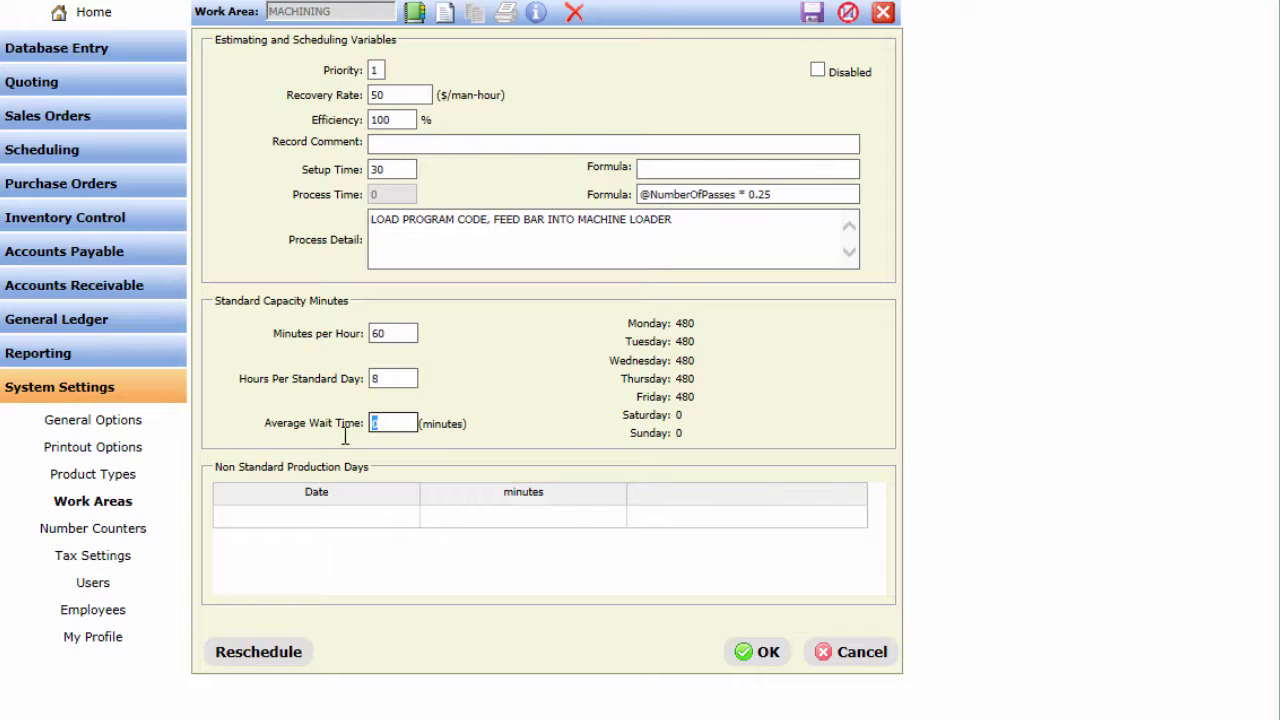
text(480)
Step: Add a non-standard production day on 9/11/2016 with 180 minutes of capacity
double_click(351, 531)
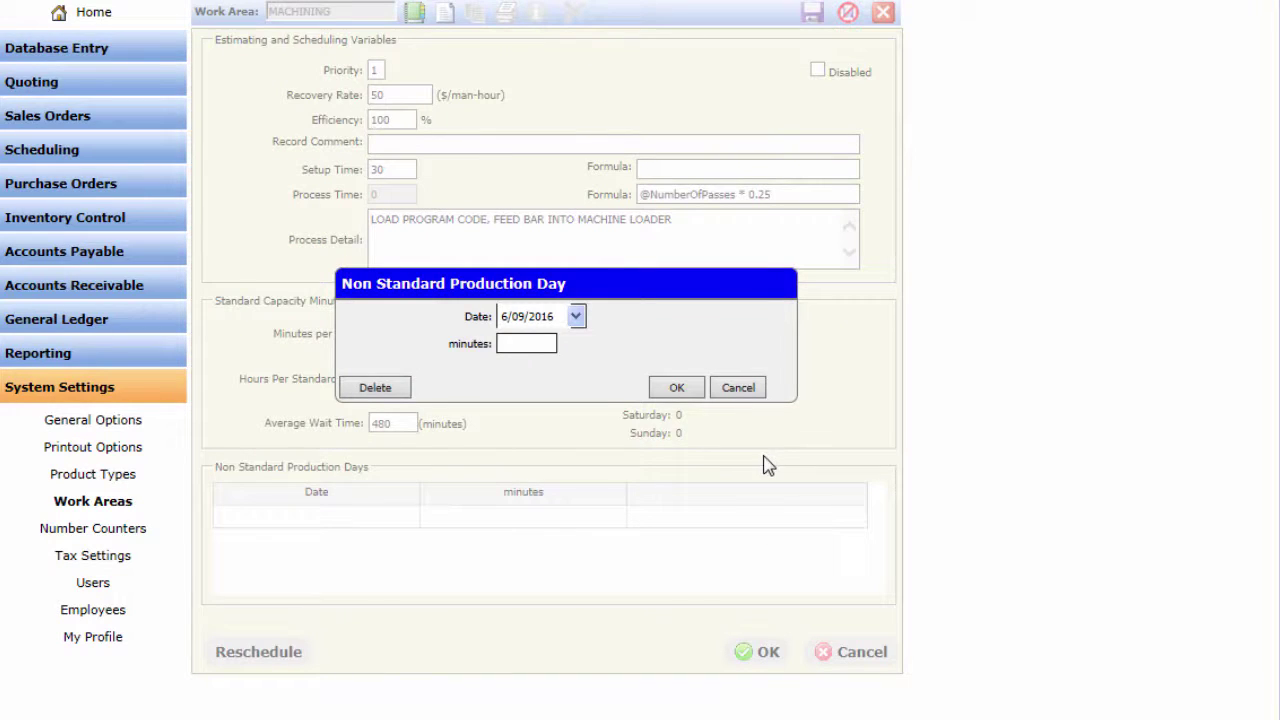
click(576, 320)
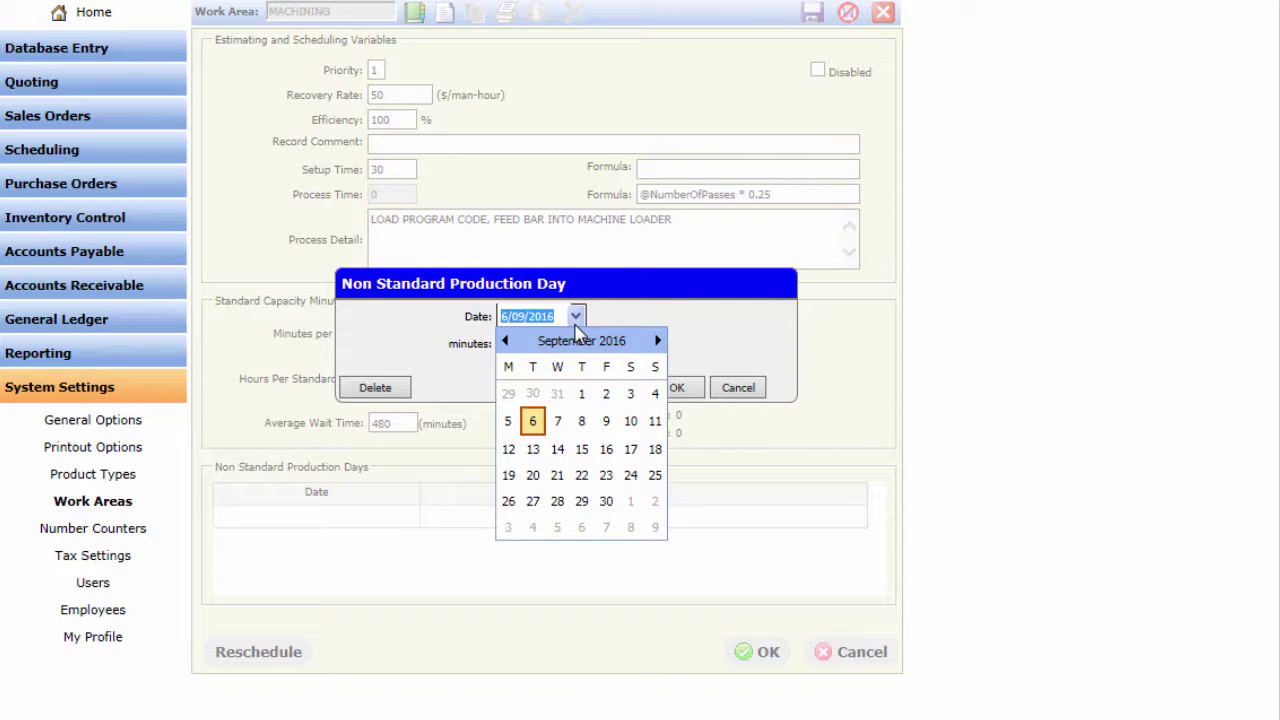
click(657, 341)
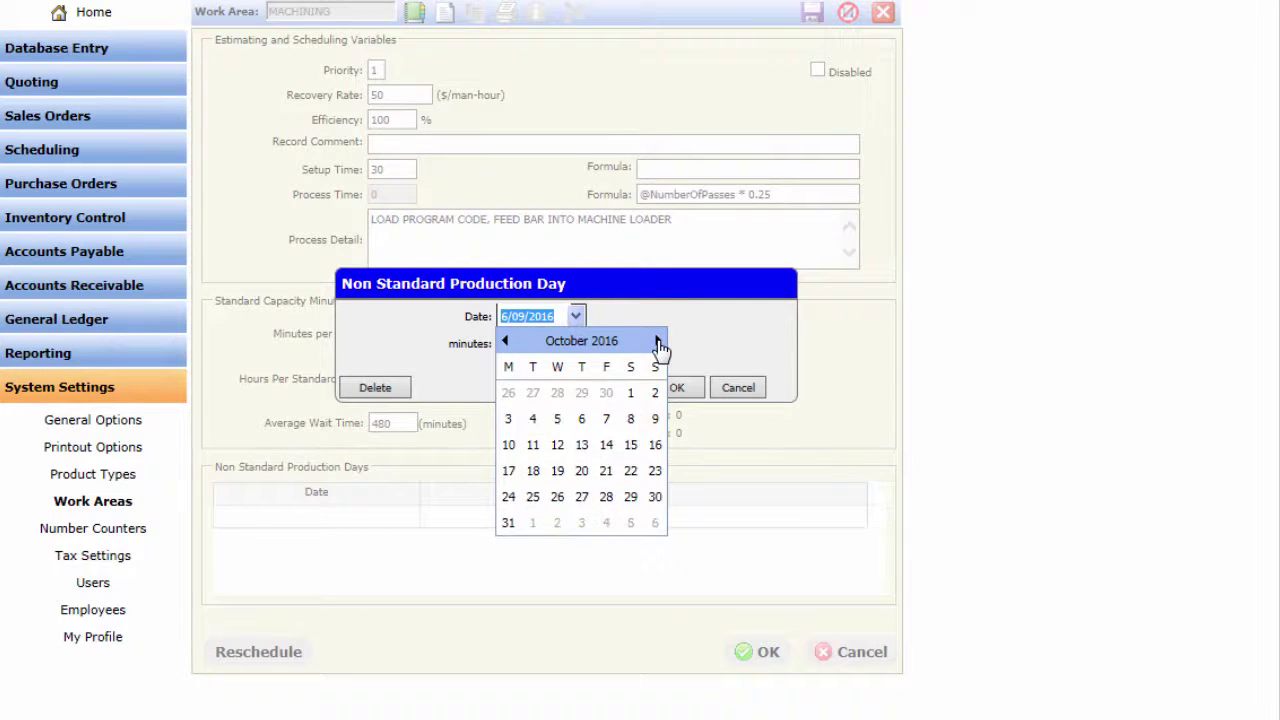
click(657, 341)
click(562, 418)
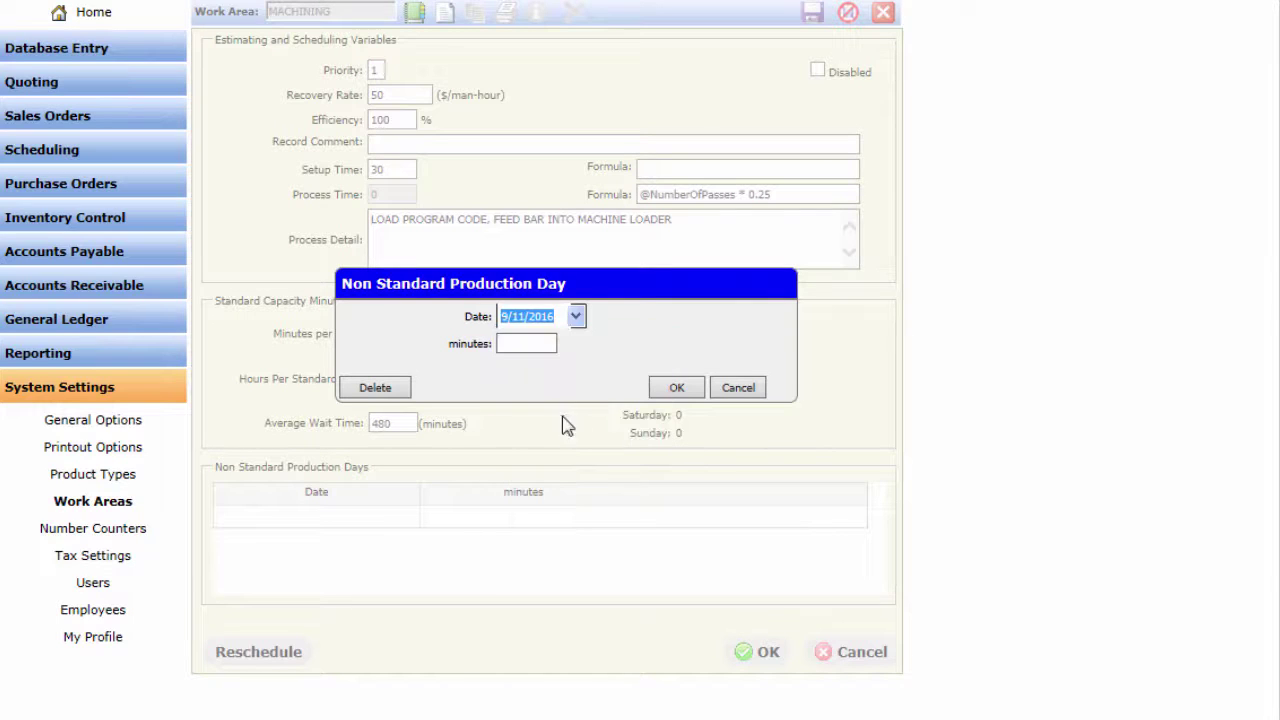
click(533, 342)
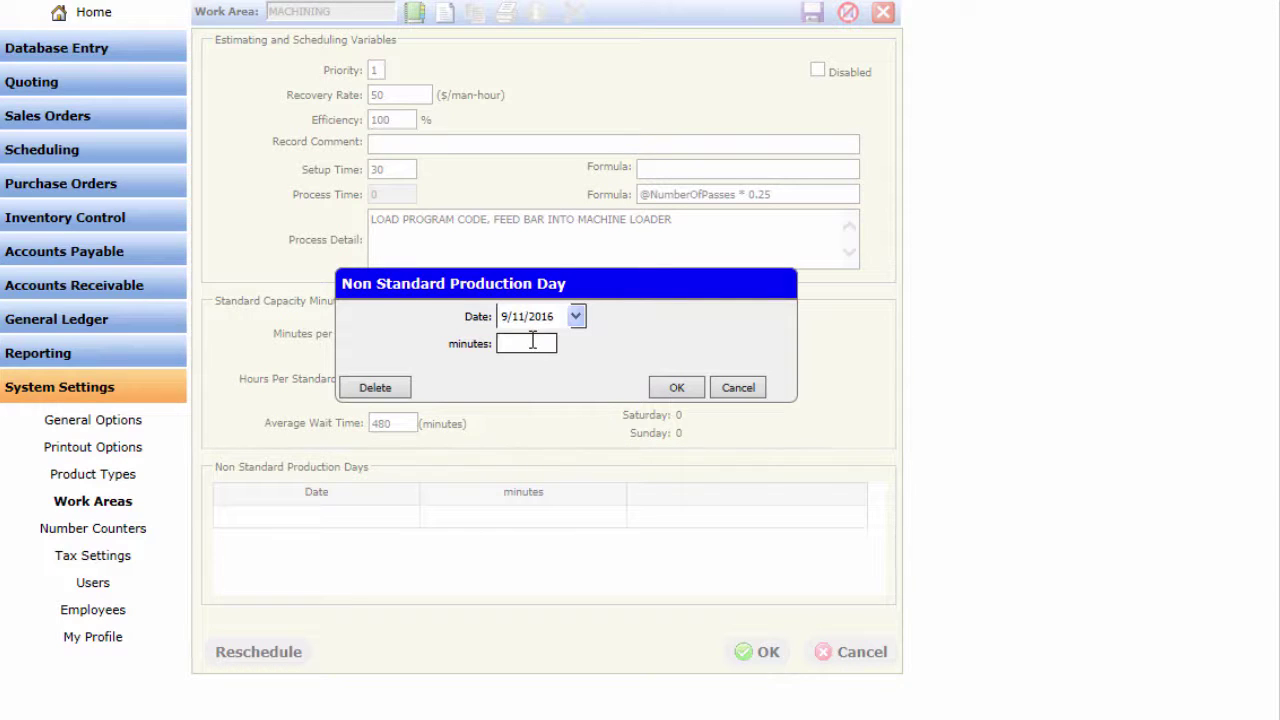
text(180)
click(677, 390)
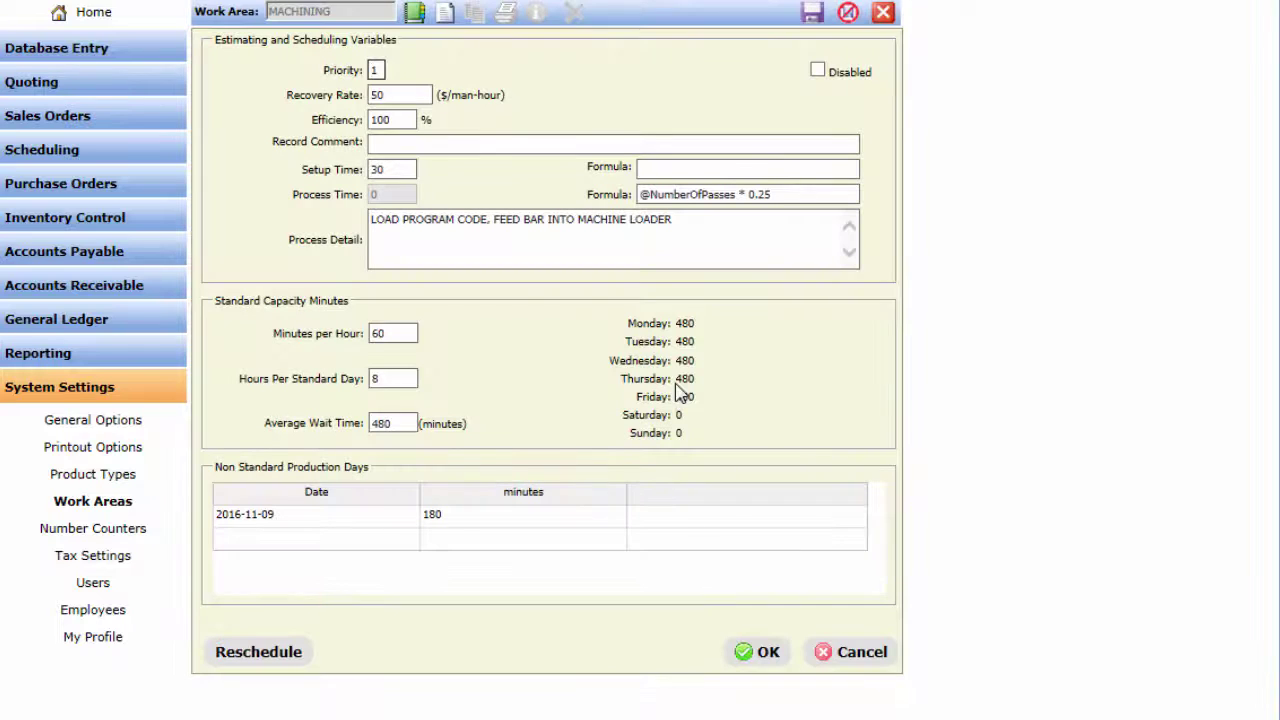
Step: Save the MACHINING work area and close the work area form
click(811, 14)
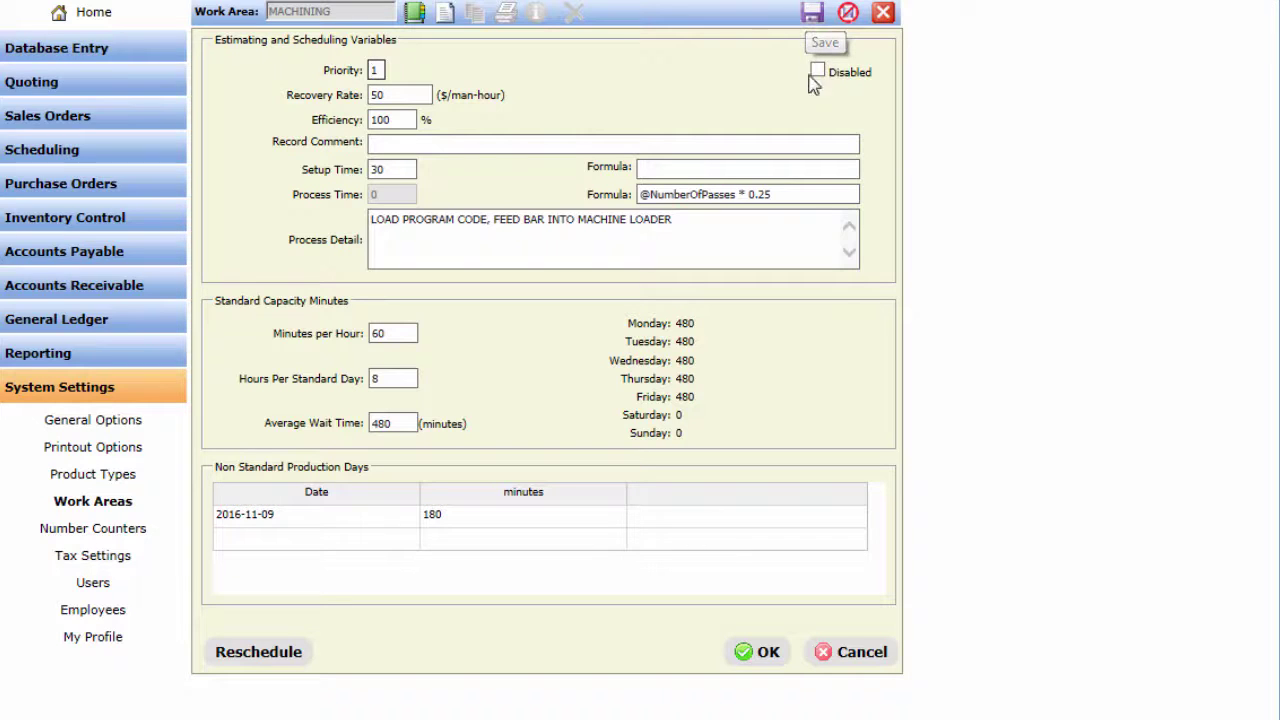
click(762, 660)
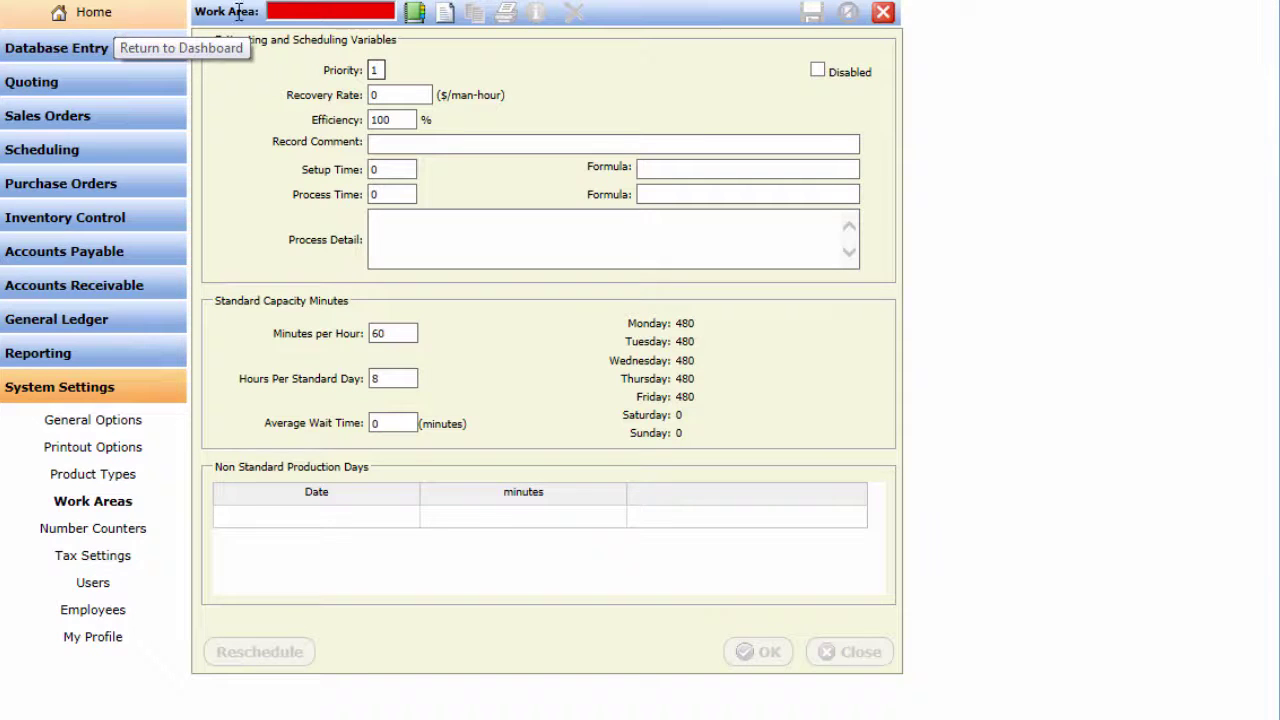
click(884, 22)
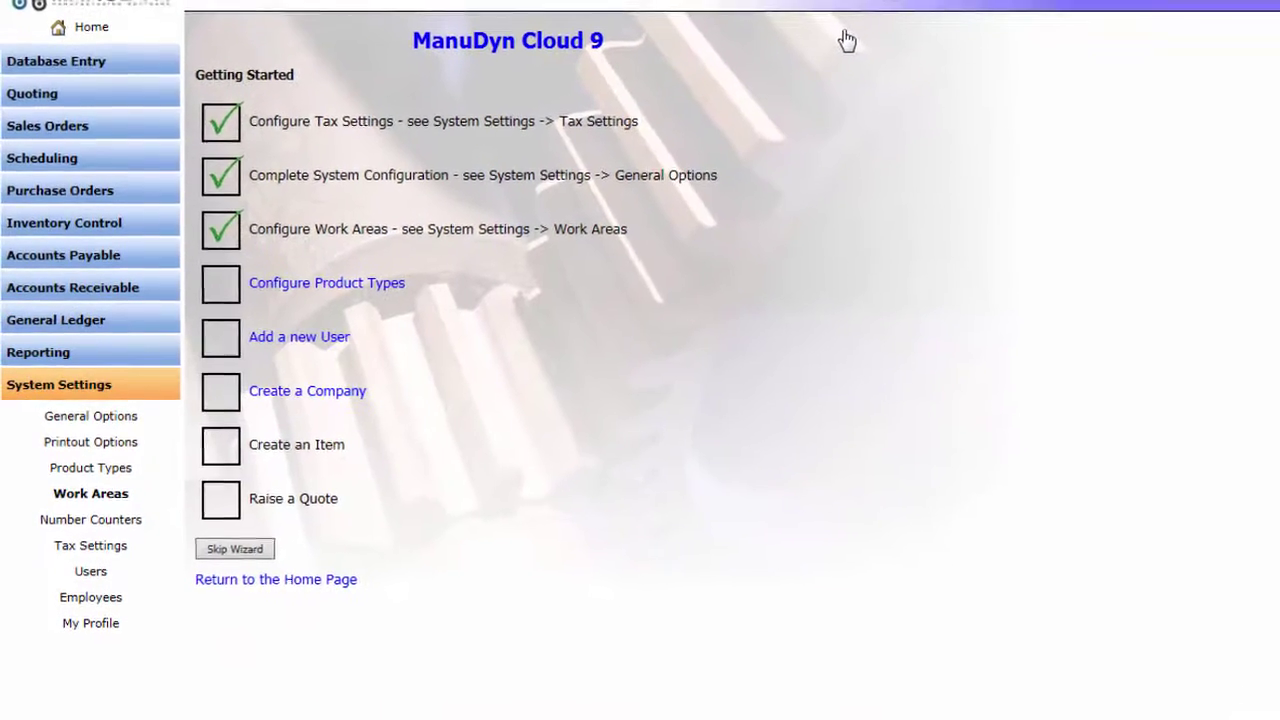